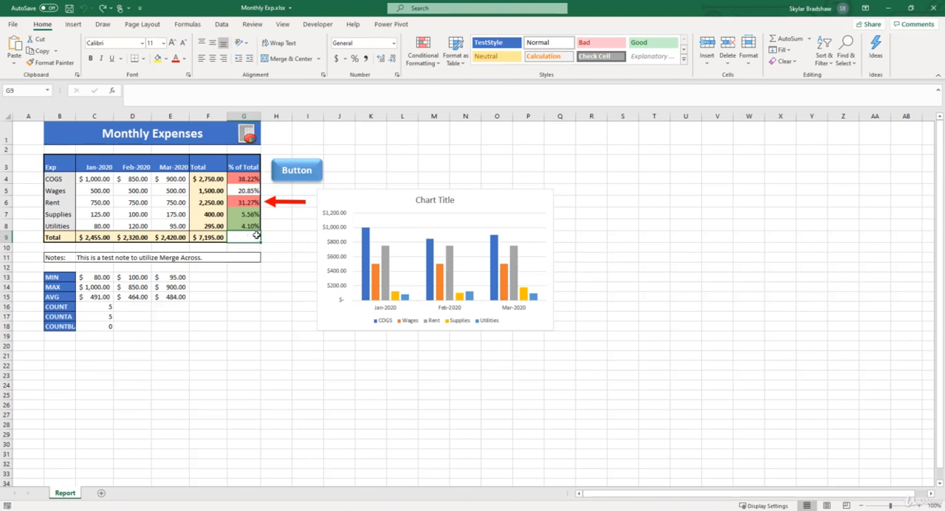
Step: Replace the column chart's placeholder title with "Monthly Expenses"
click(330, 199)
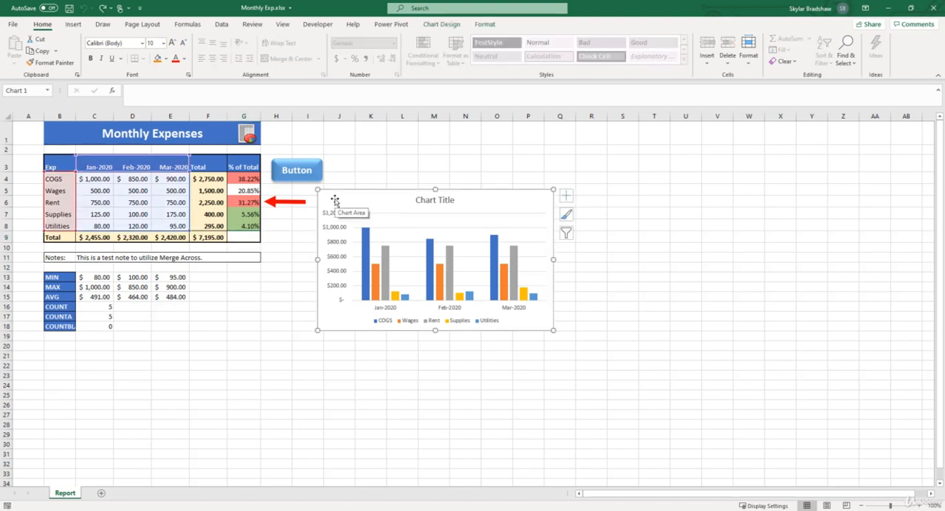
click(485, 24)
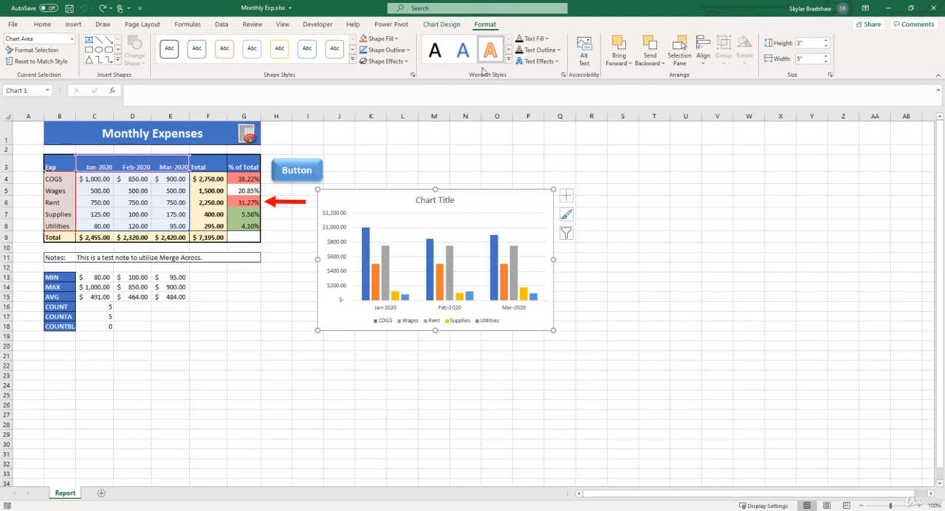
click(452, 201)
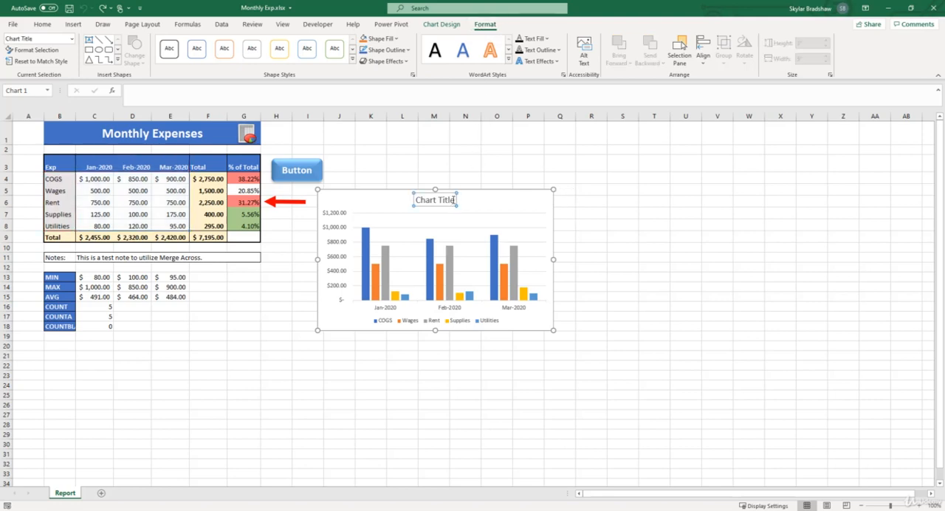
drag(452, 200, 414, 200)
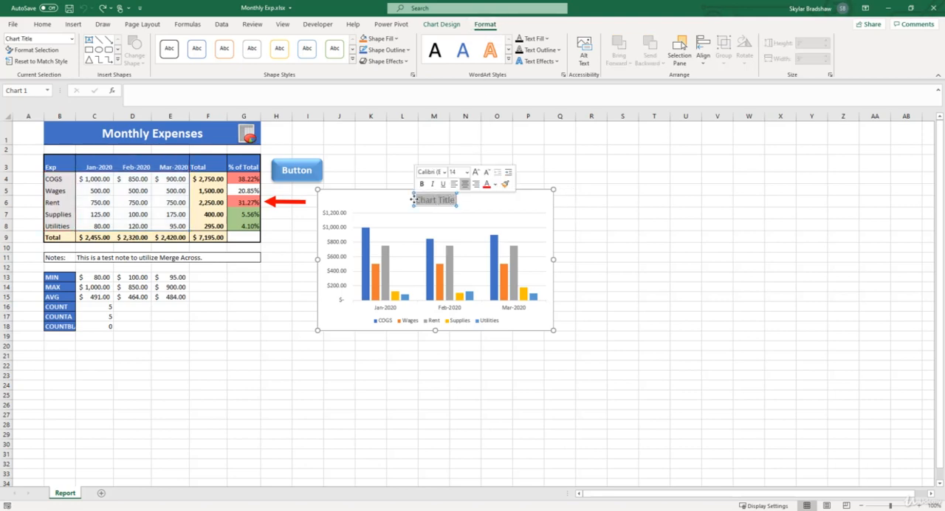
text(Mon)
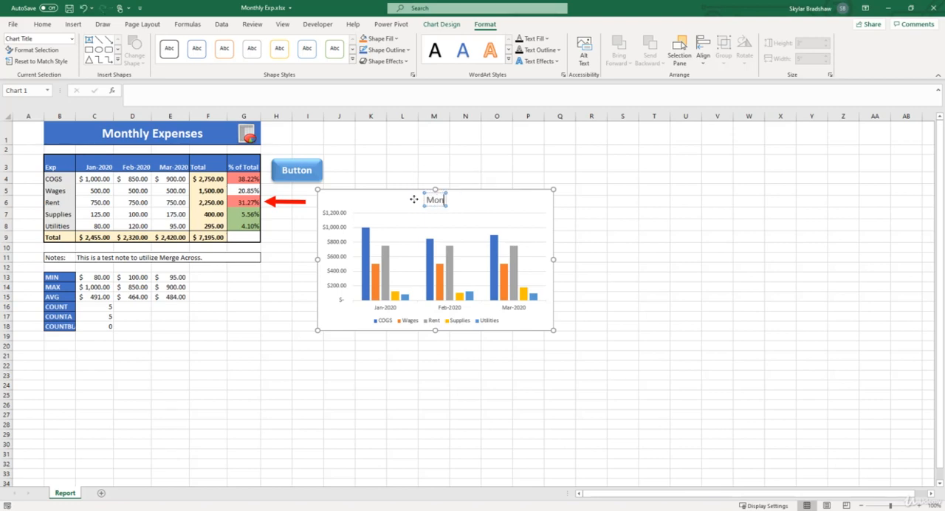
text(thly Expen)
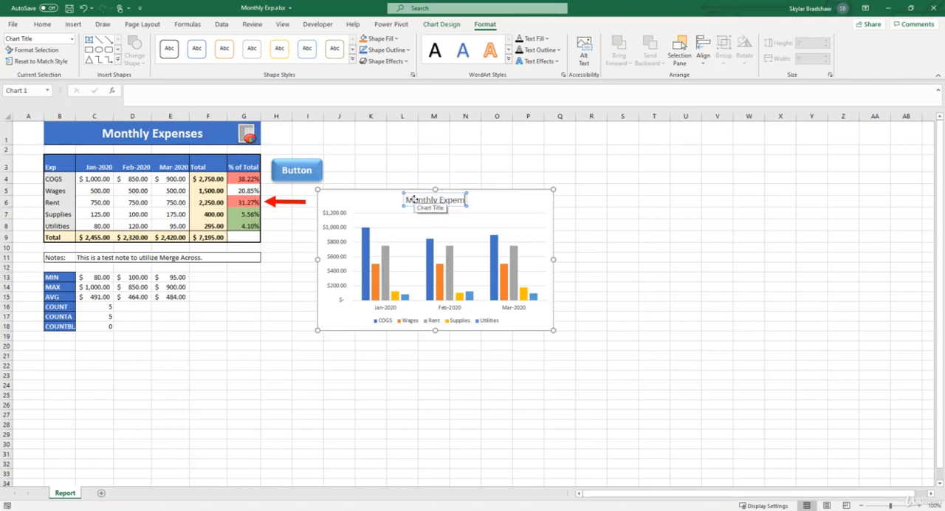
text(ses)
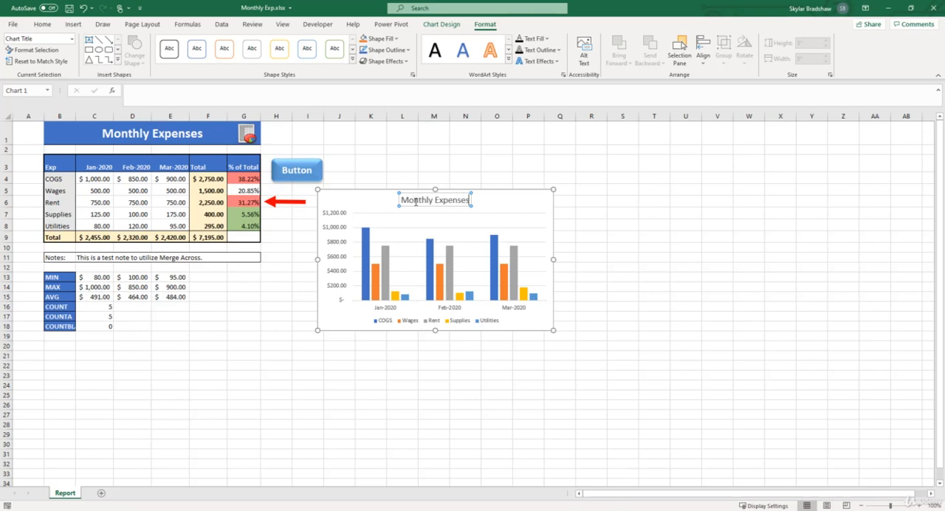
click(417, 211)
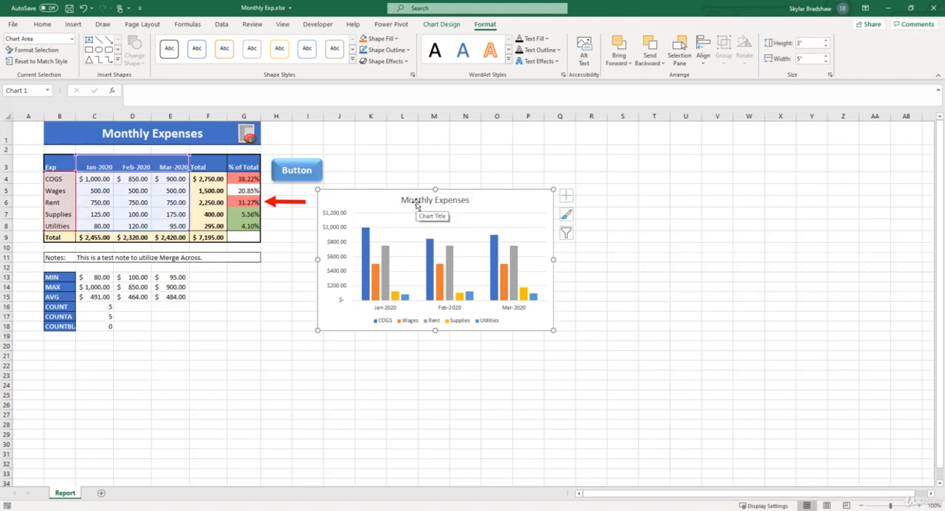
Step: Make the chart title and the legend text bold
click(417, 206)
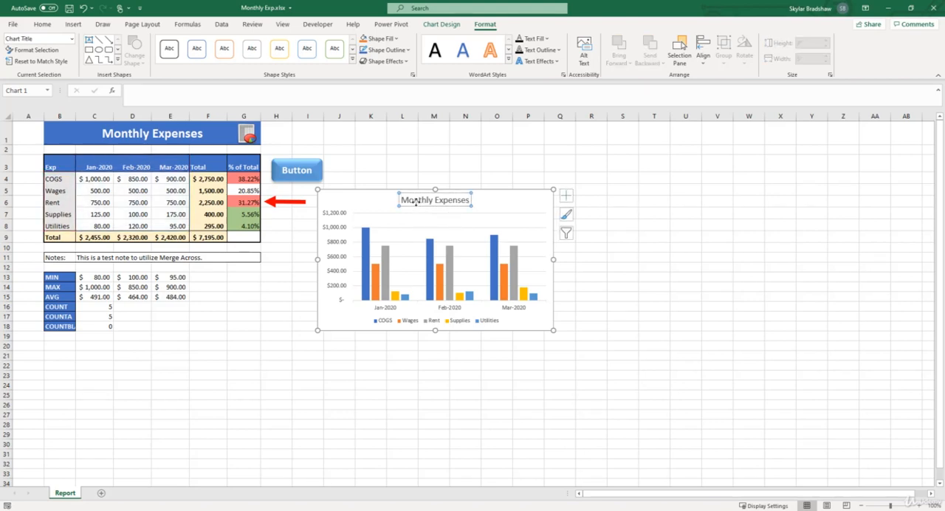
click(50, 28)
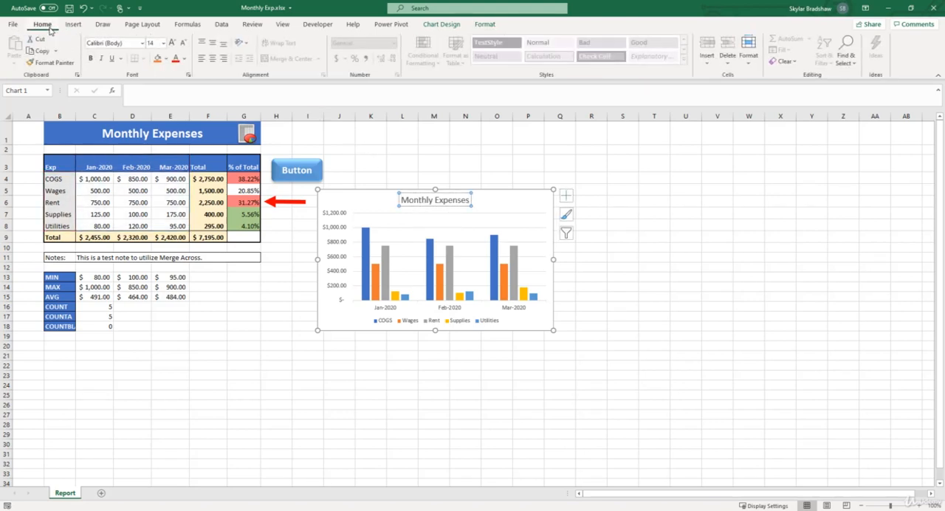
click(91, 59)
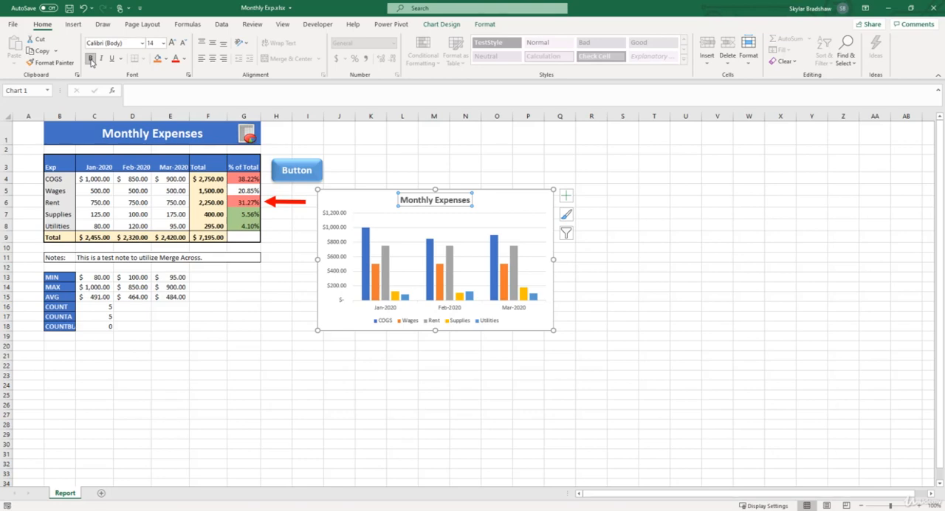
click(386, 322)
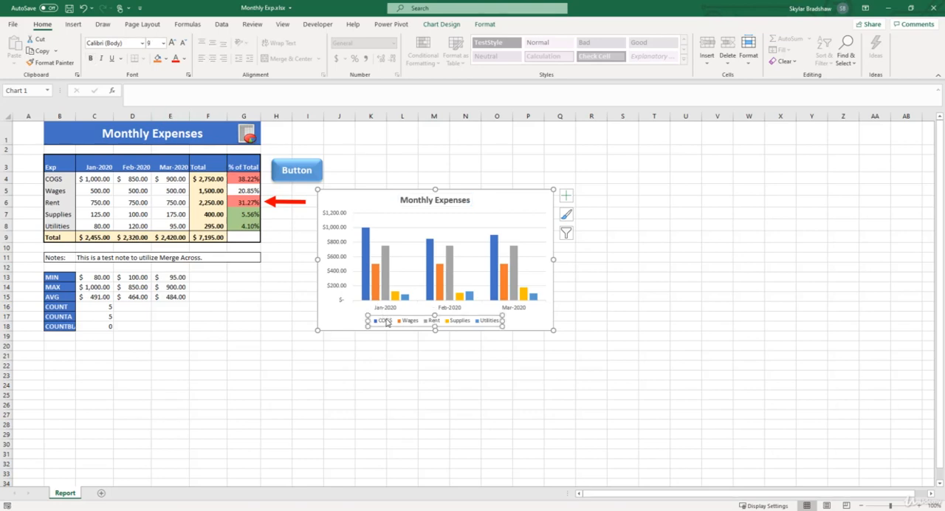
click(94, 64)
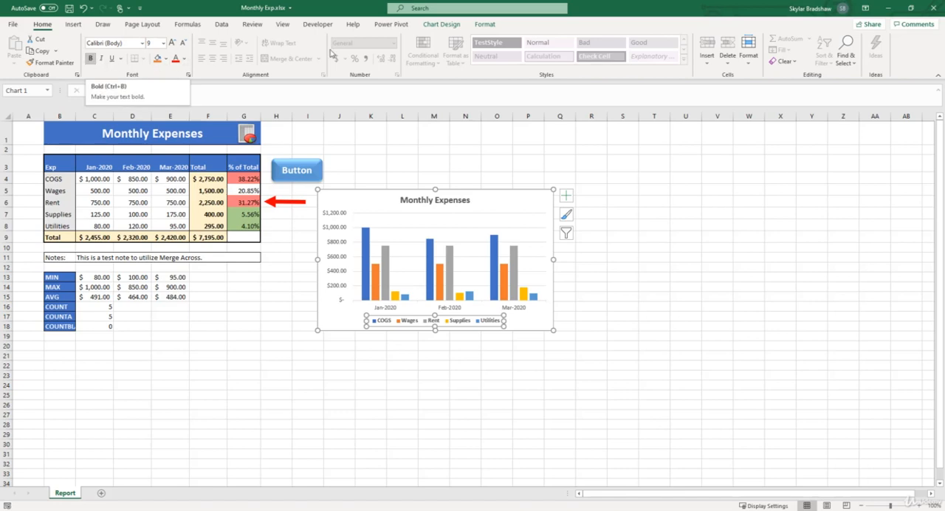
click(481, 26)
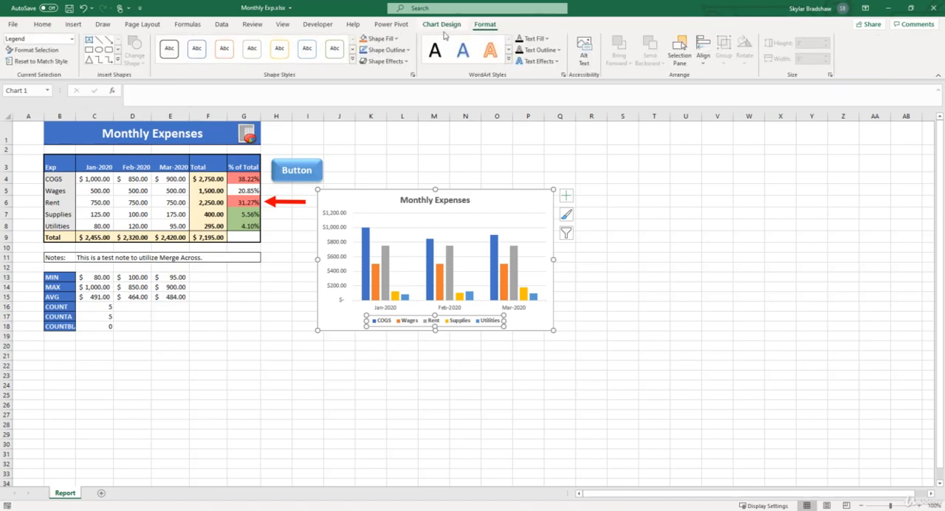
click(353, 62)
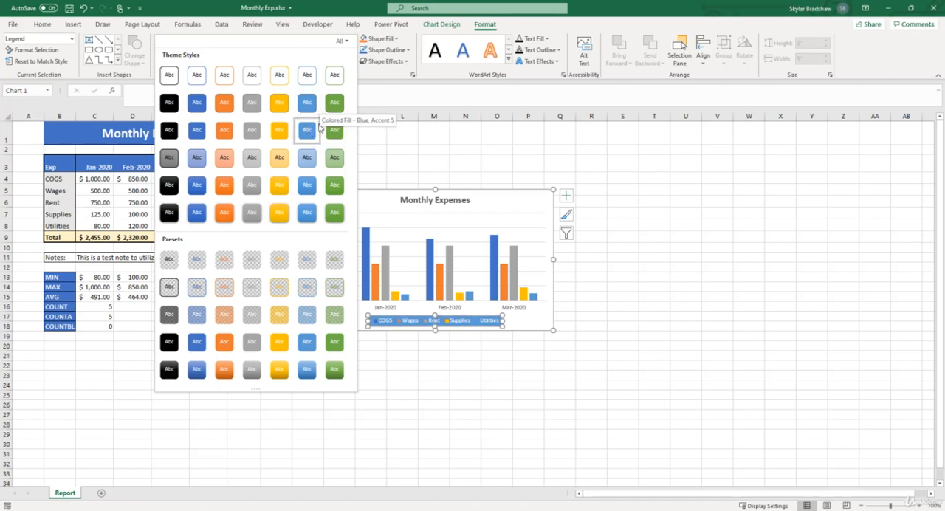
key(Escape)
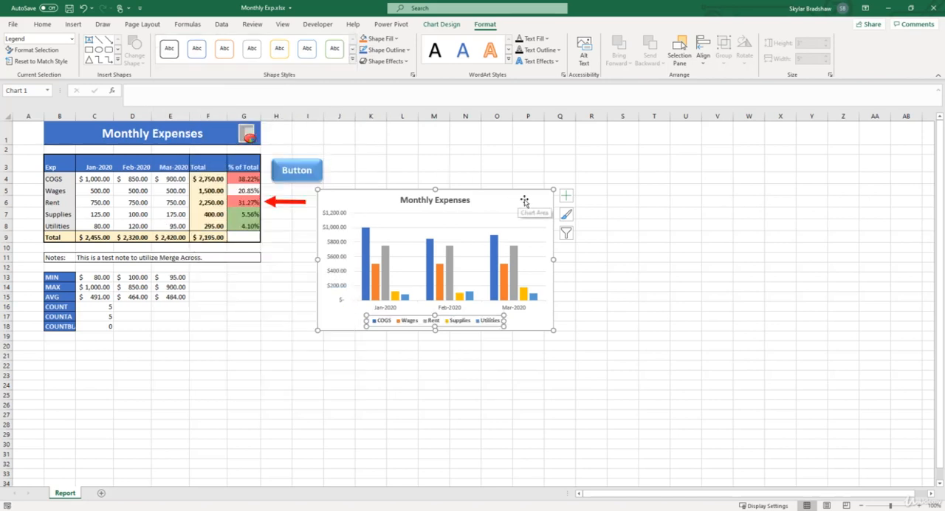
click(519, 200)
click(353, 63)
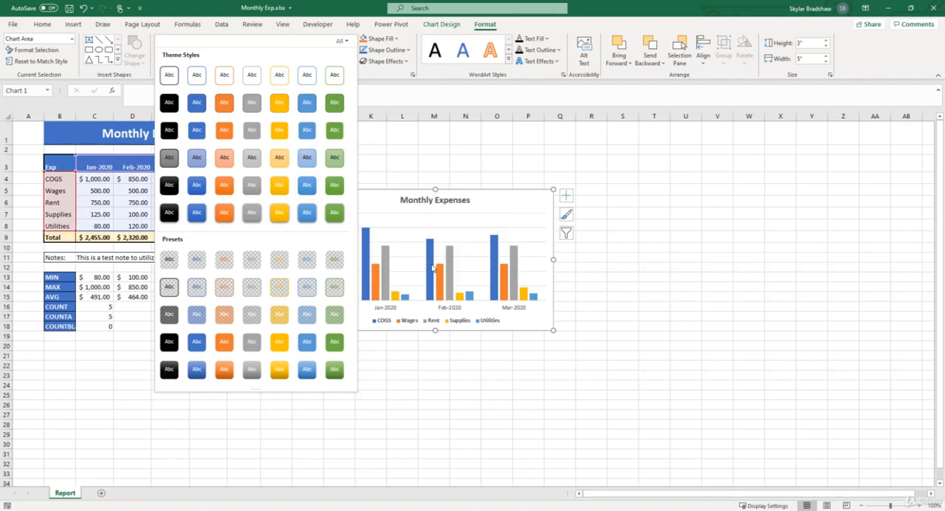
click(468, 235)
Step: Fill the chart's plot area with the theme colour Light Gray, Background 2
click(470, 233)
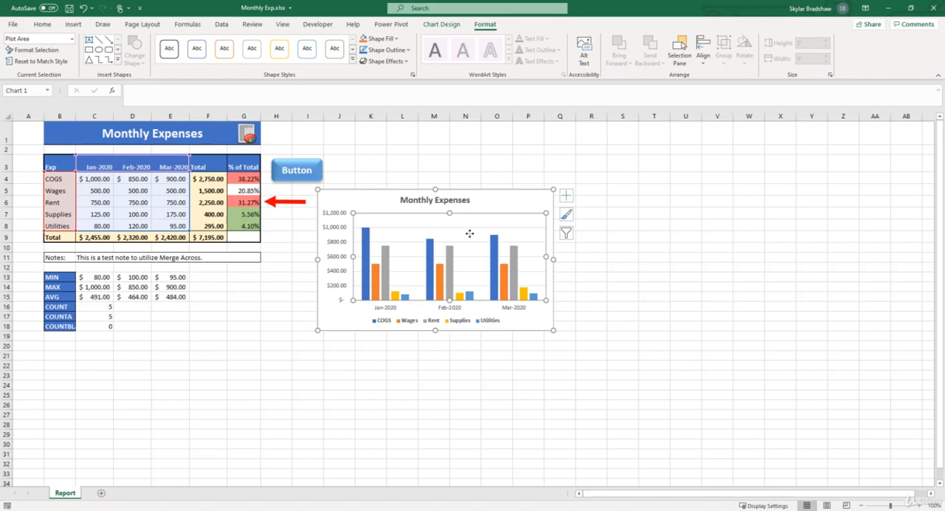
click(398, 39)
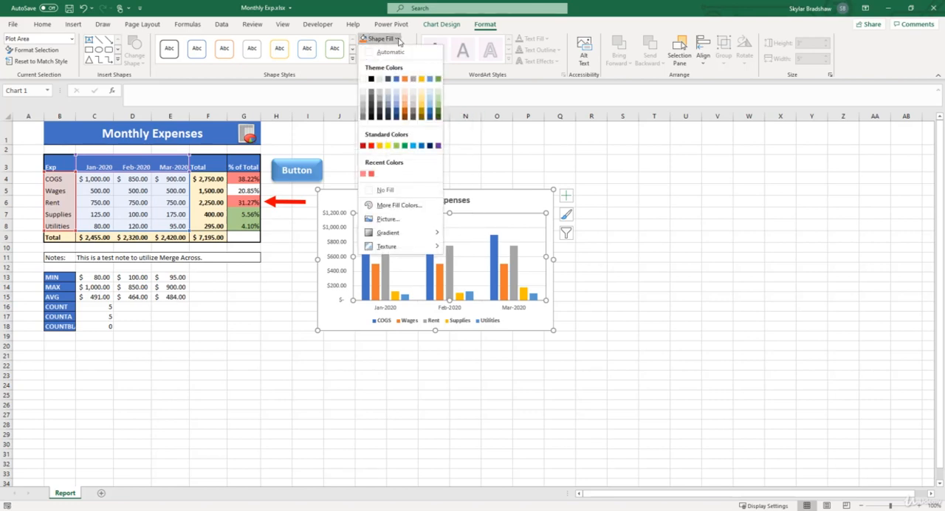
click(380, 80)
click(491, 200)
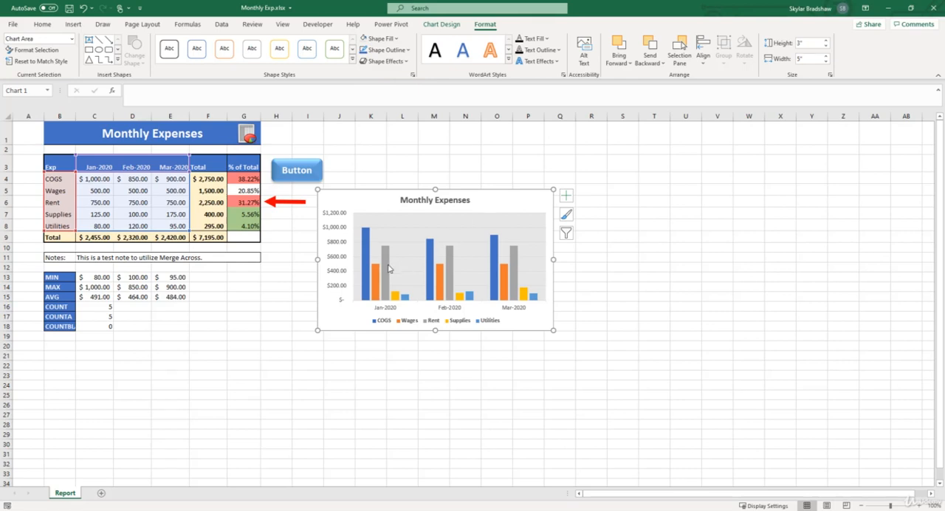
Step: Change the fill of the Rent series columns to the theme green
mouse_move(388, 268)
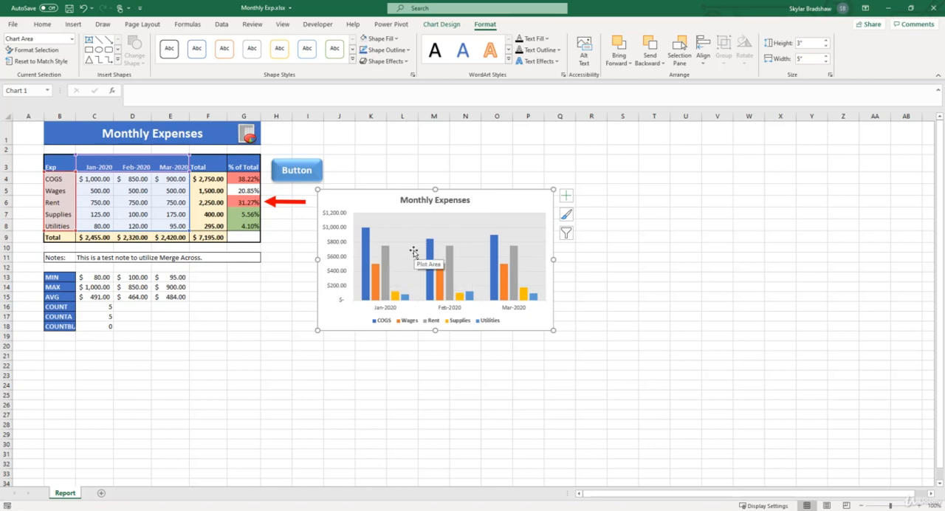
click(384, 261)
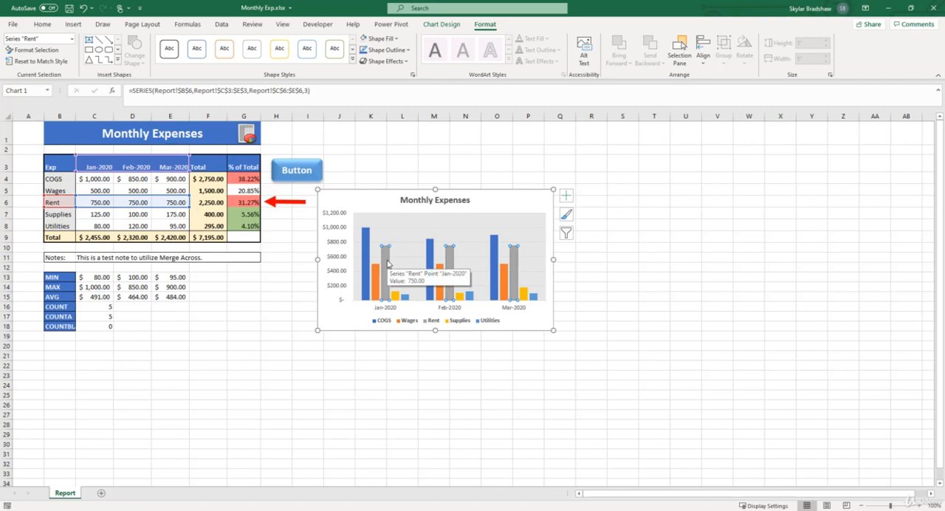
click(398, 41)
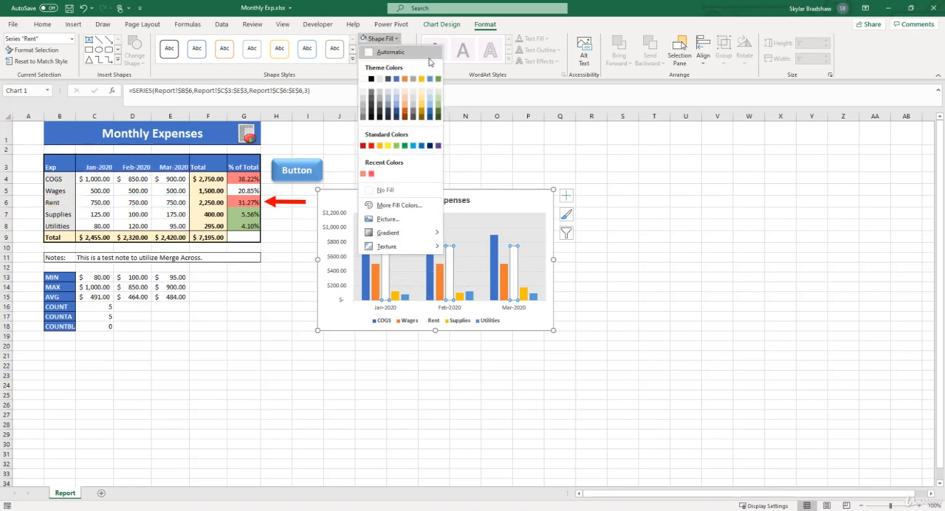
click(438, 79)
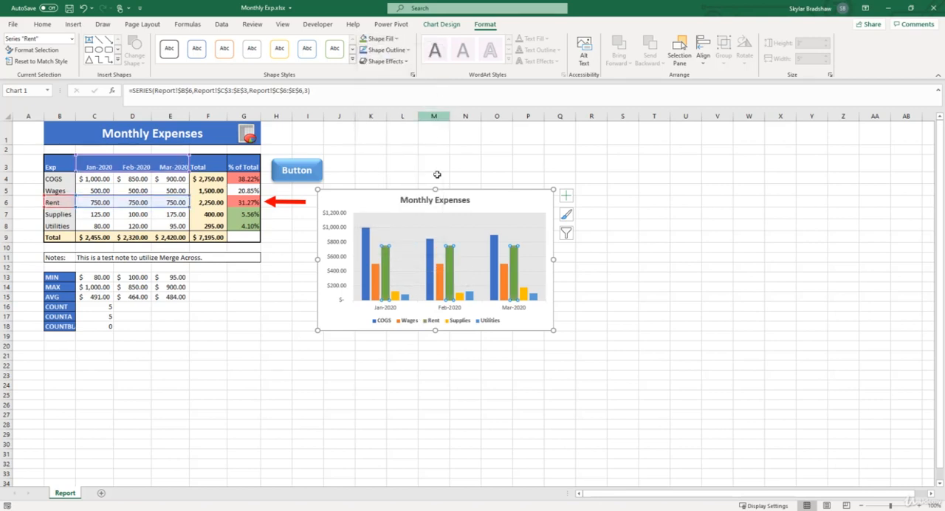
click(486, 203)
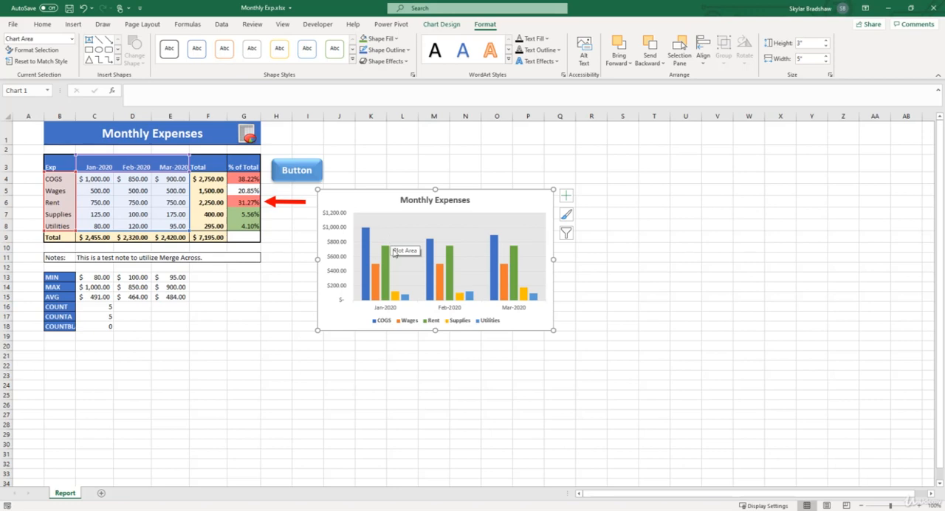
Step: Add data labels at the Outside End of the columns and enlarge the chart to about 4" high by 6.32" wide
mouse_move(377, 288)
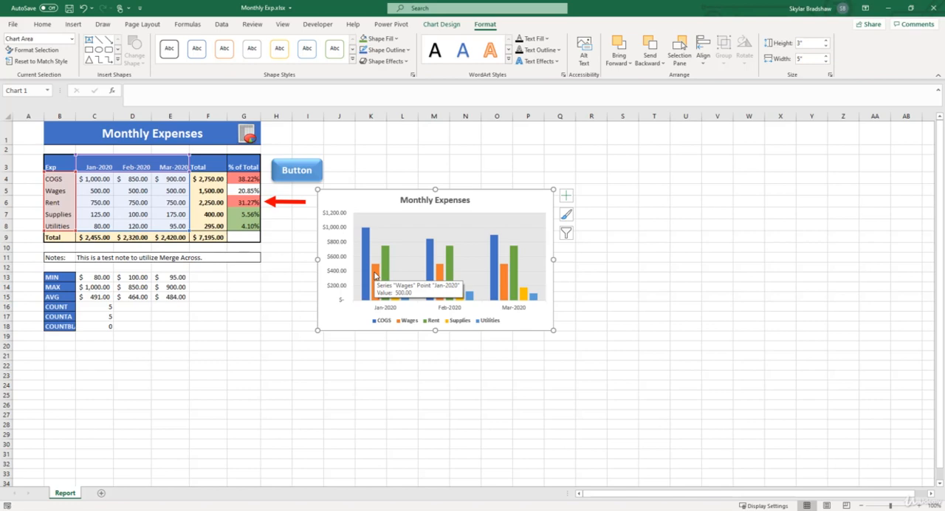
click(567, 199)
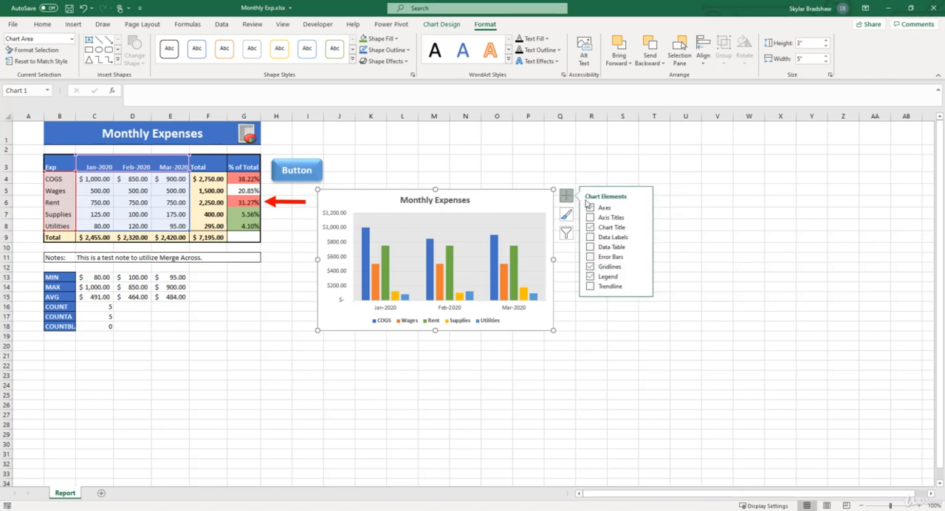
click(590, 238)
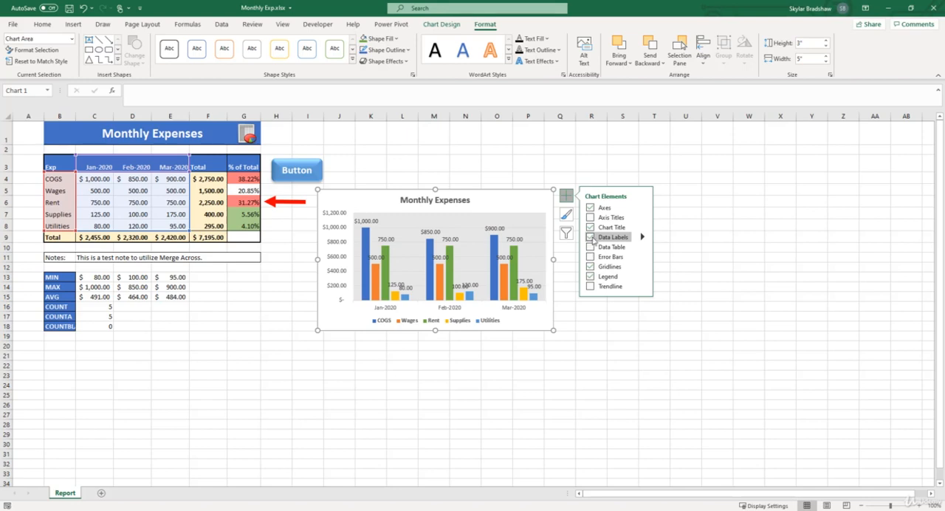
click(642, 237)
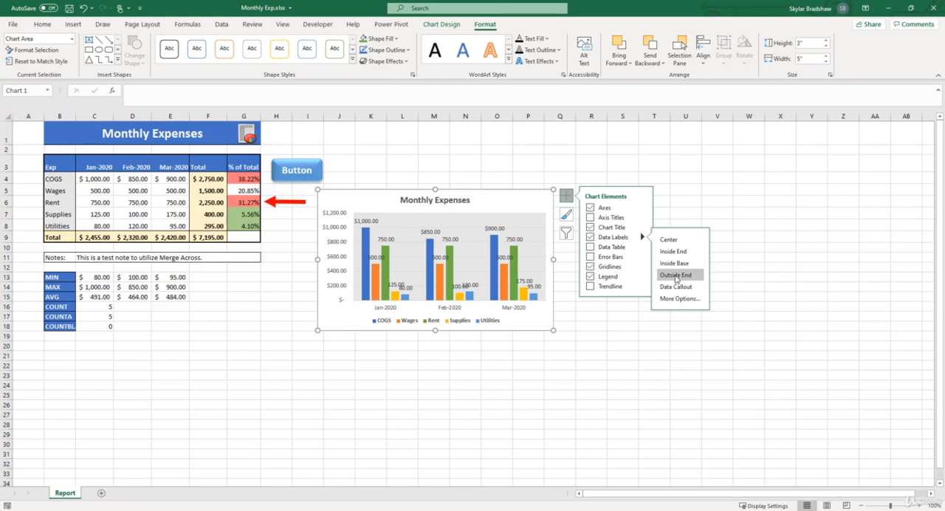
click(675, 276)
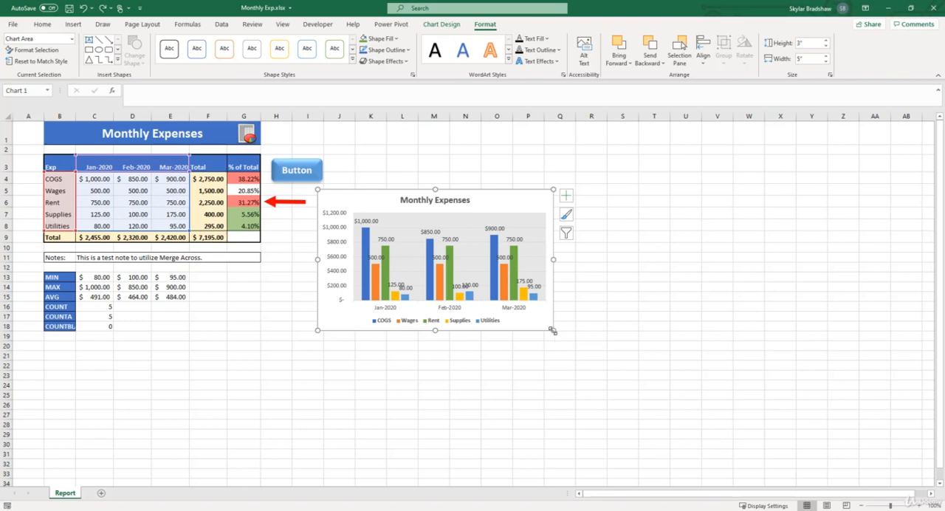
drag(552, 331, 615, 377)
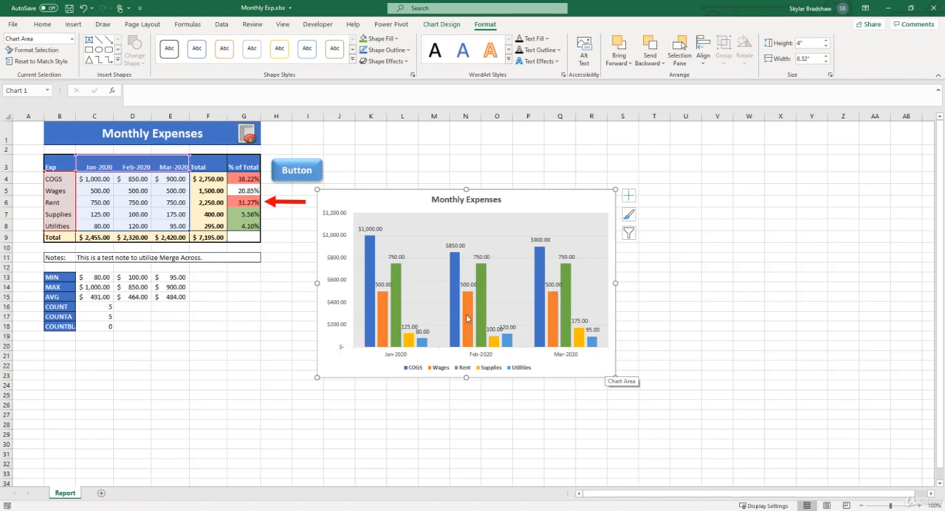
Step: Delete the chart's vertical value axis and undo the deletion
click(333, 270)
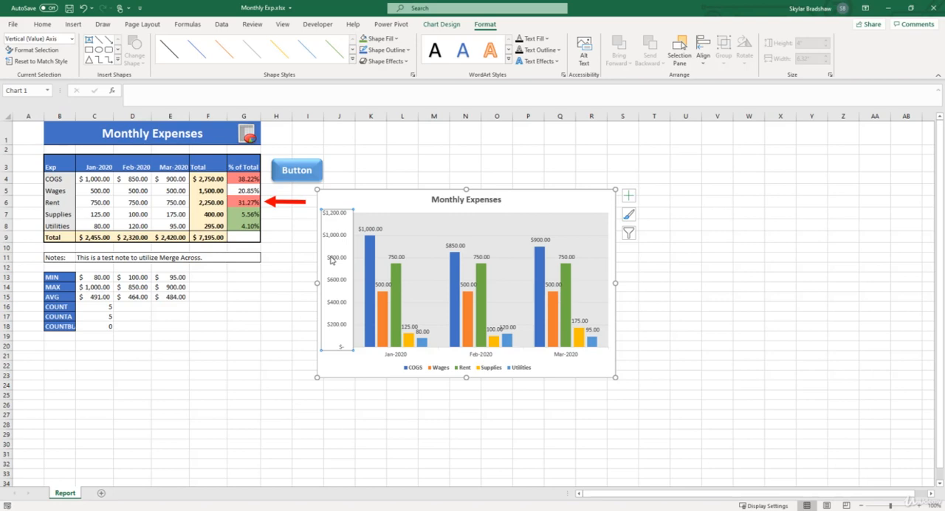
key(Delete)
key(ctrl+z)
Step: Remove the chart's axes and place the legend at the top of the chart
click(628, 196)
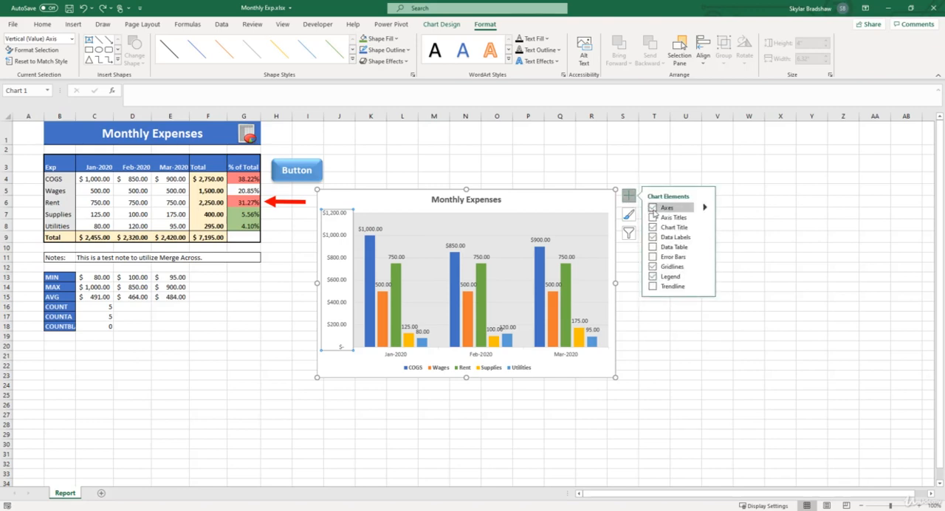
click(652, 208)
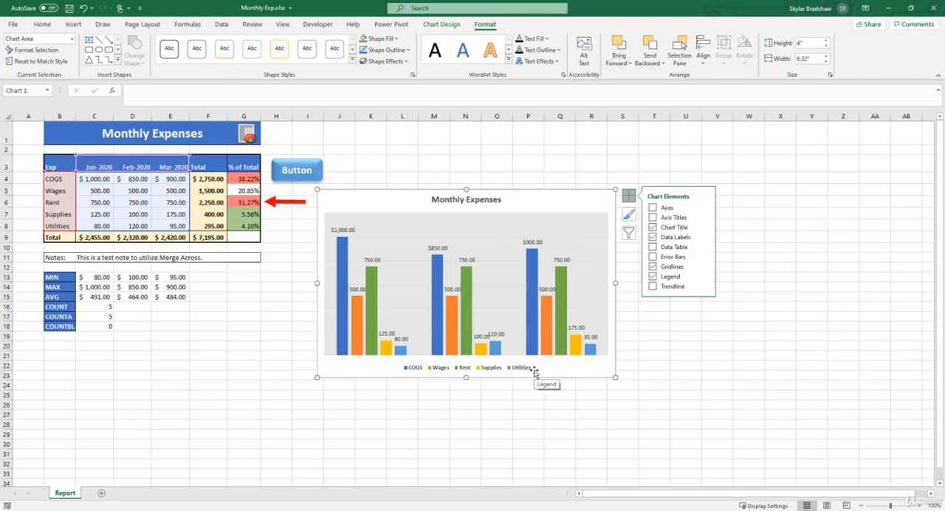
click(704, 277)
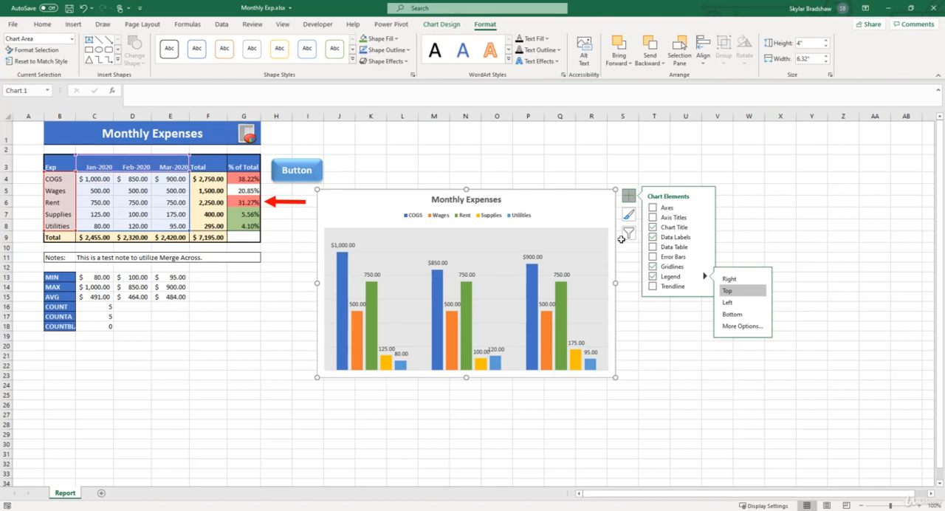
Step: Restore the chart's axes and hide the primary vertical axis, keeping only the primary horizontal axis with the months
click(654, 210)
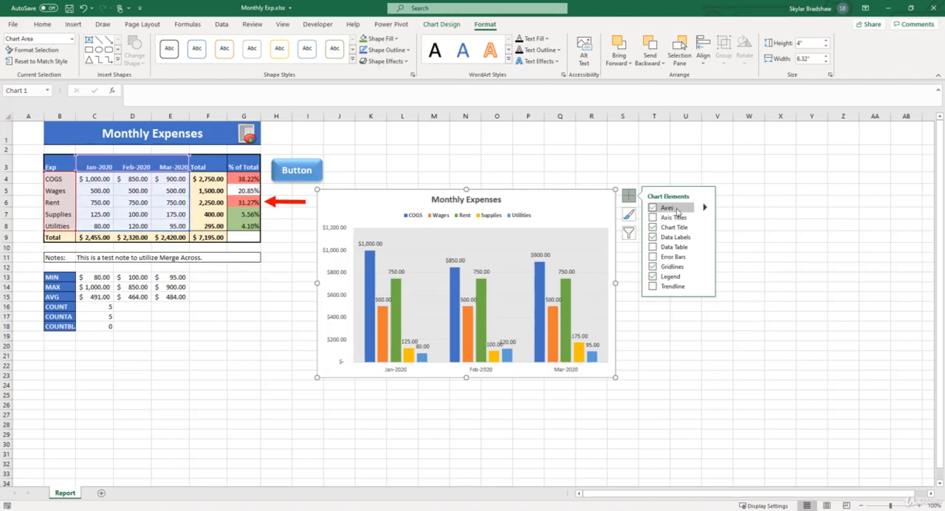
mouse_move(707, 211)
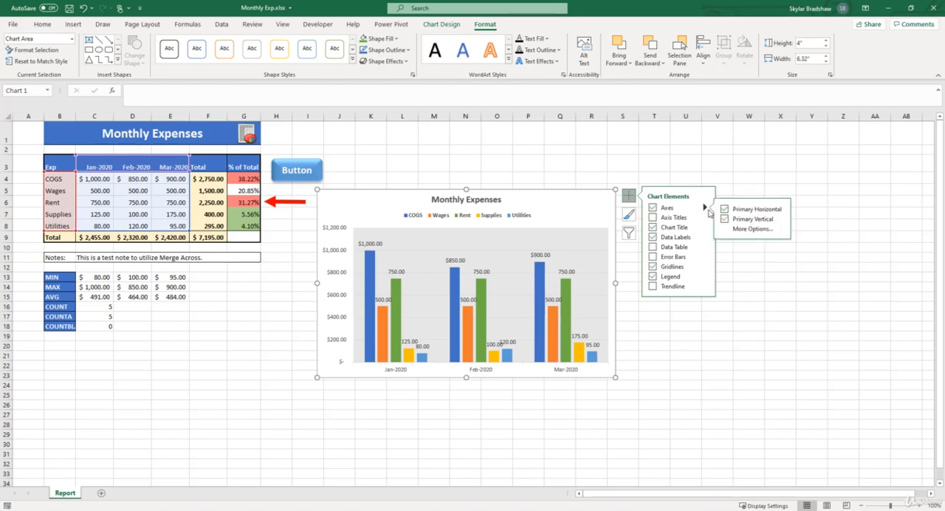
click(723, 220)
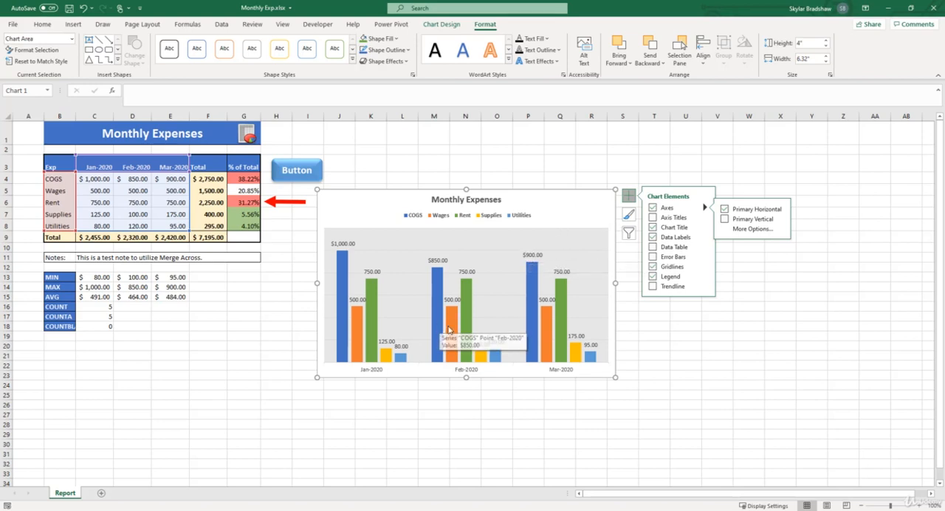
Step: Examine the context commands offered for the chart's horizontal axis and for the COGS series columns
mouse_move(438, 330)
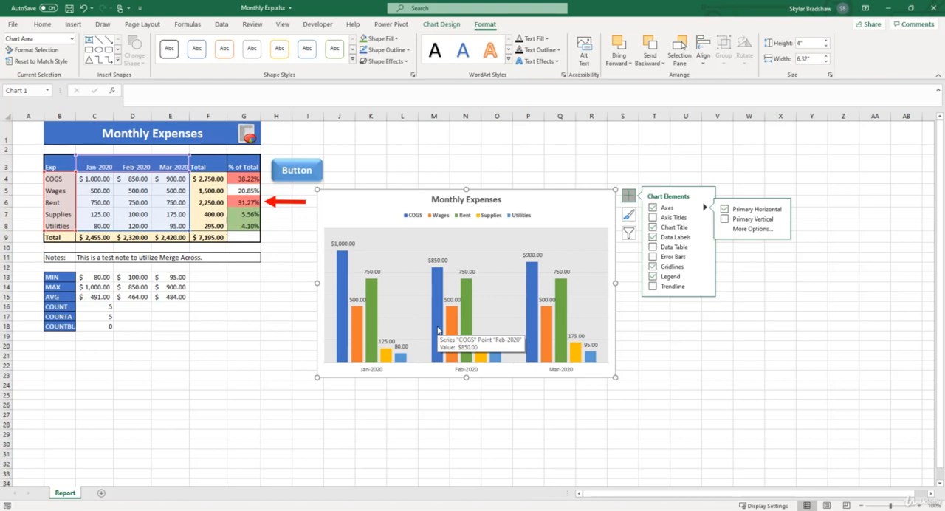
click(461, 371)
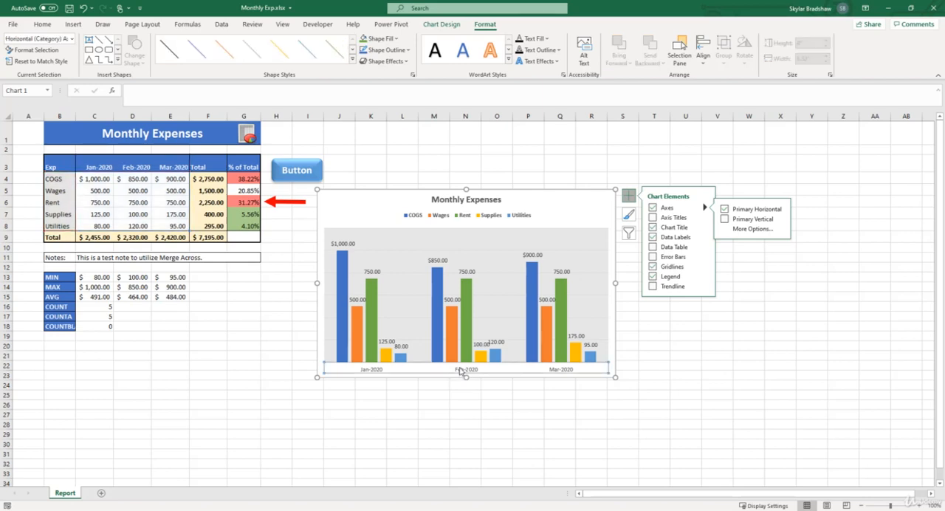
right_click(460, 370)
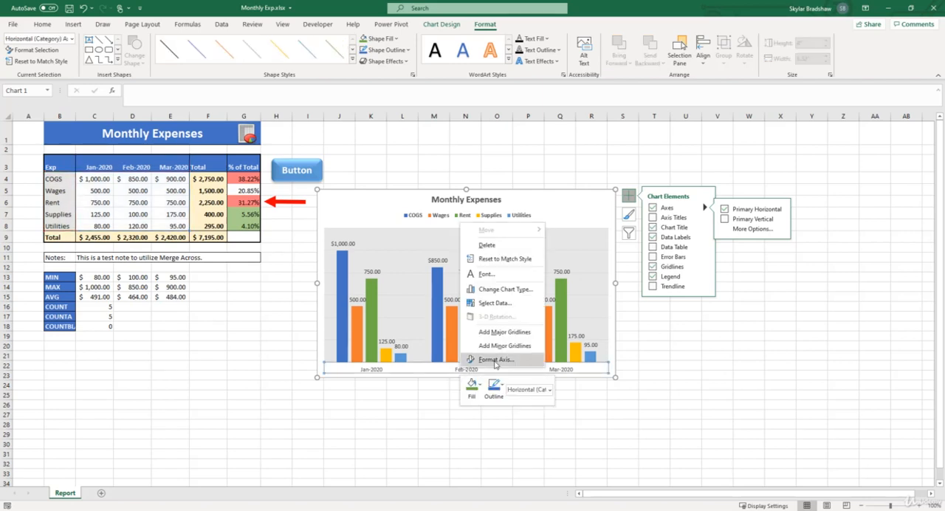
click(438, 301)
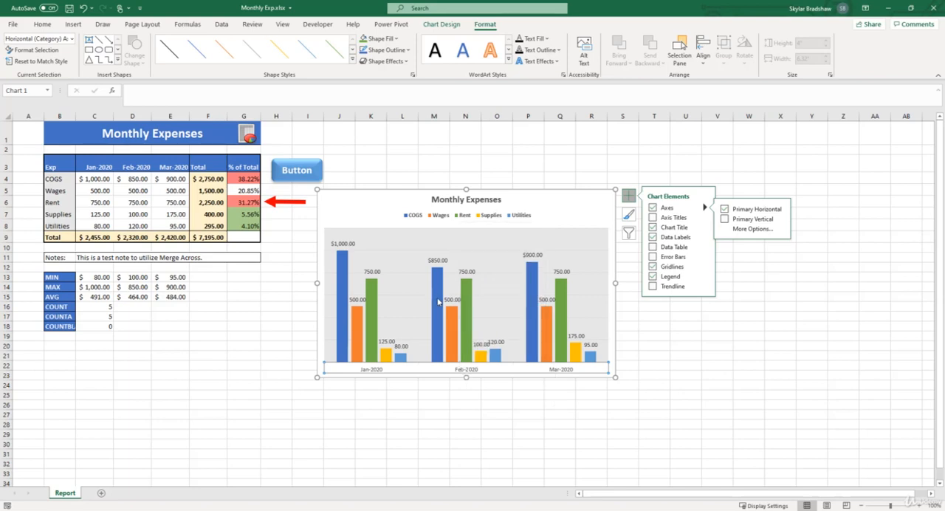
click(438, 302)
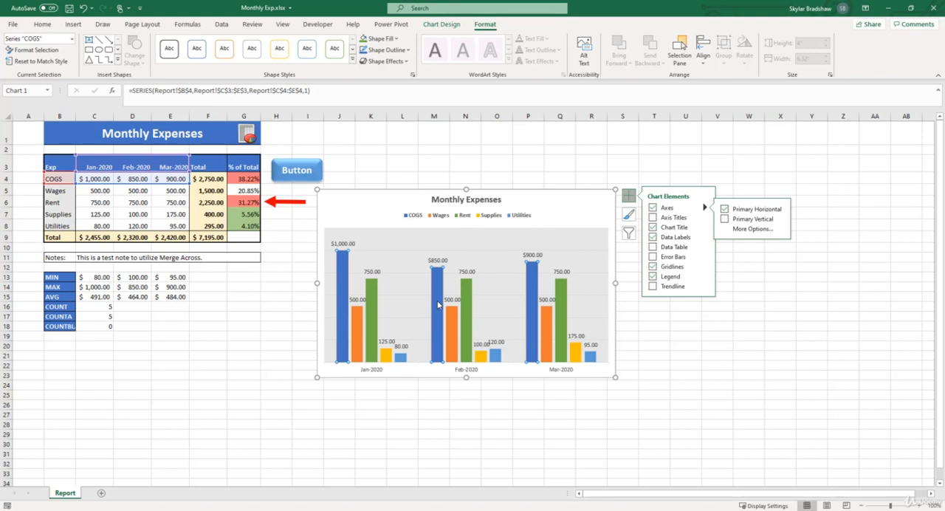
right_click(438, 303)
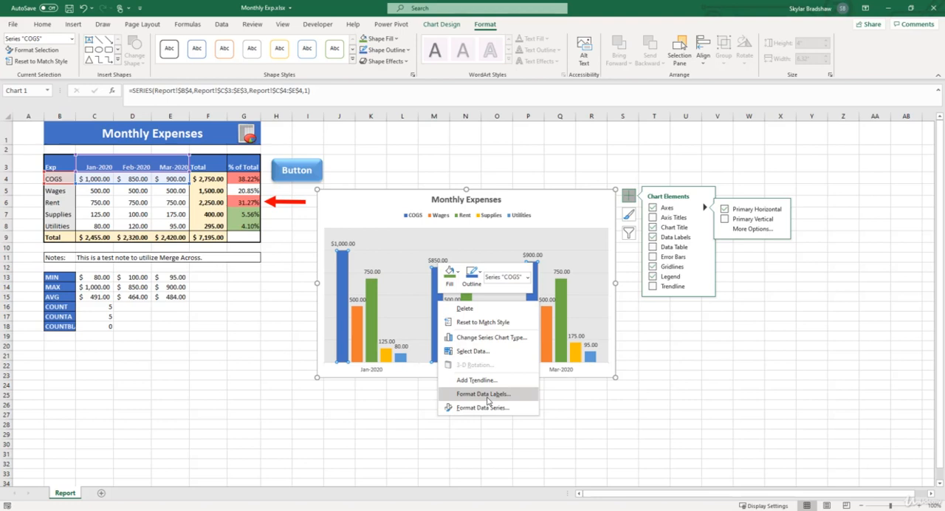
click(561, 223)
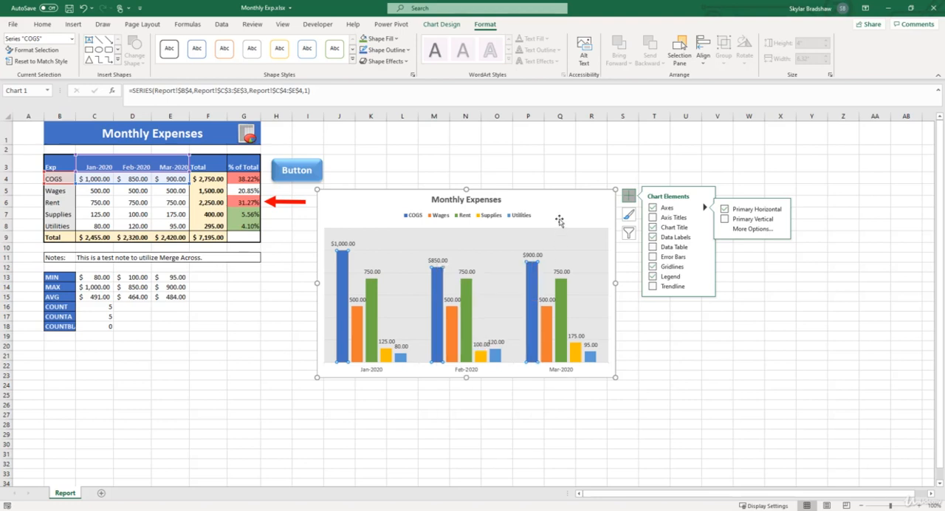